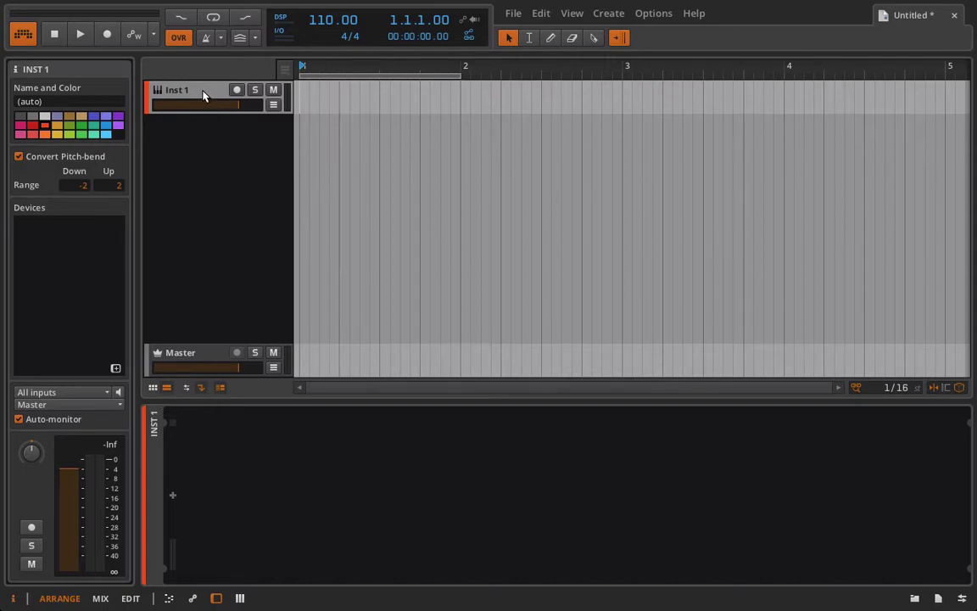
Insert FM-4 on Inst 1 and reset the 43 and 35 matrix cells to 0
left_click(172, 496)
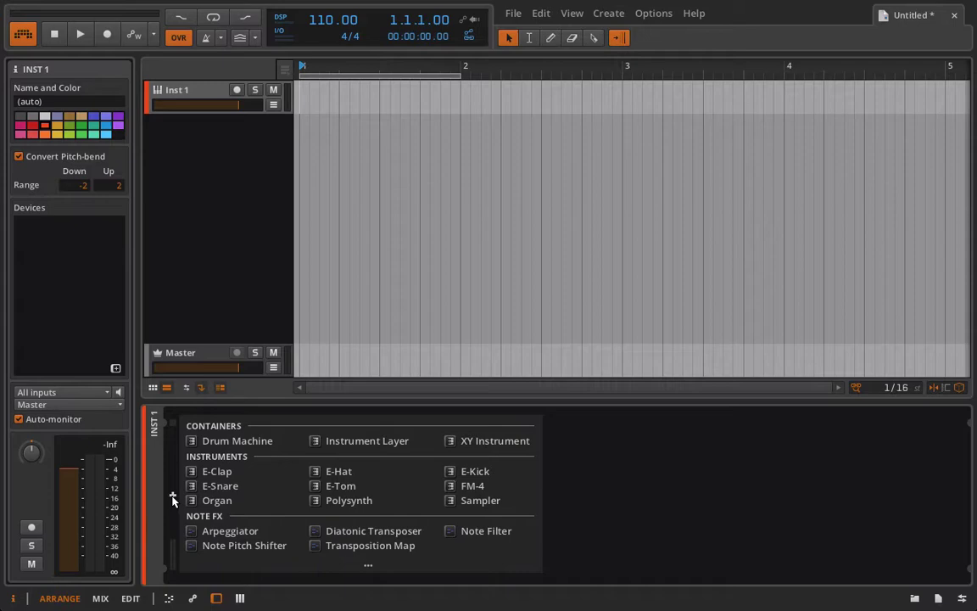
left_click(472, 486)
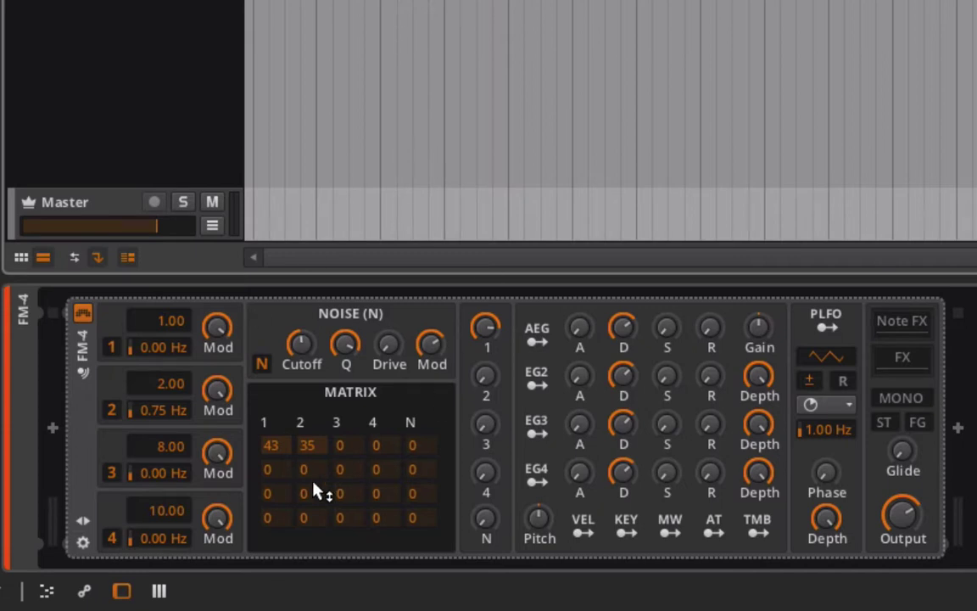
double_click(279, 445)
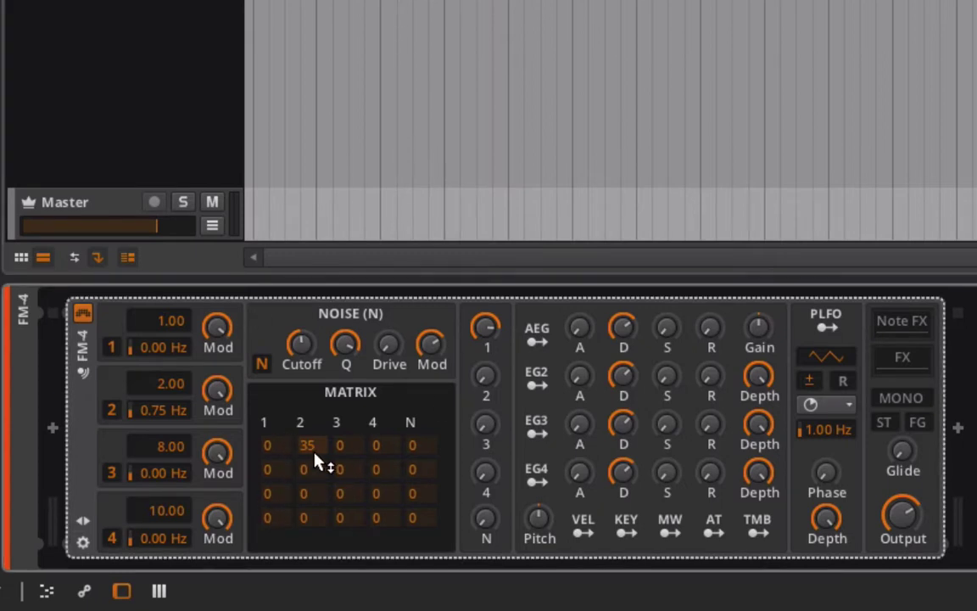
left_click_drag(315, 458, 451, 606)
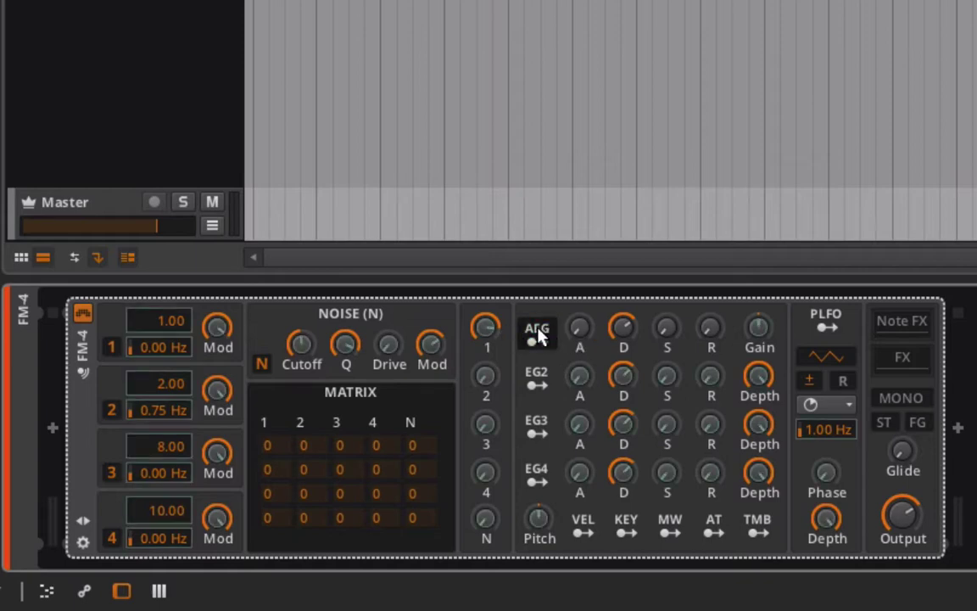
Drop the amp envelope decay to minimum, raise its sustain, and zero EG2, EG3, EG4 decay
left_click_drag(624, 346, 627, 266)
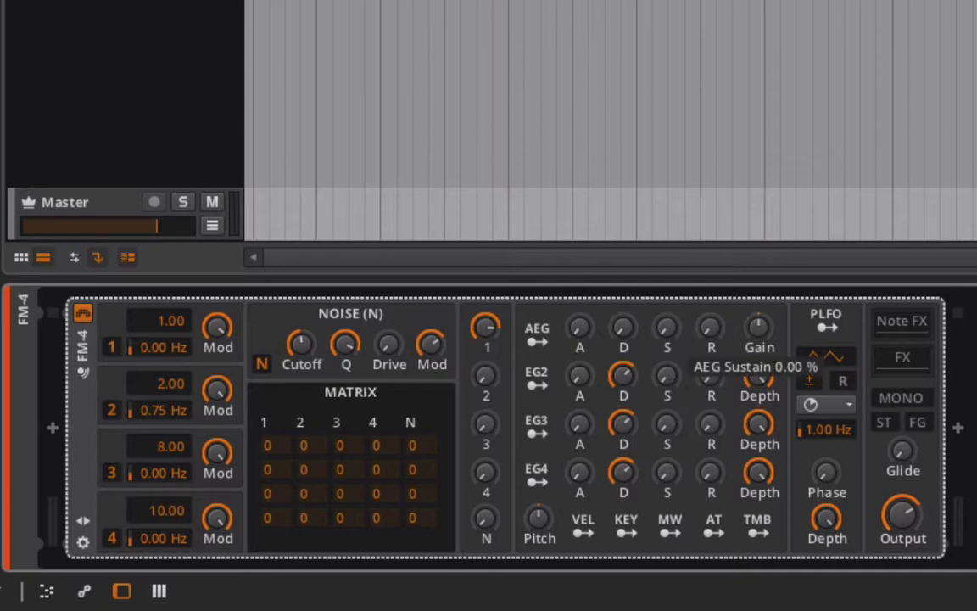
left_click_drag(674, 337, 675, 280)
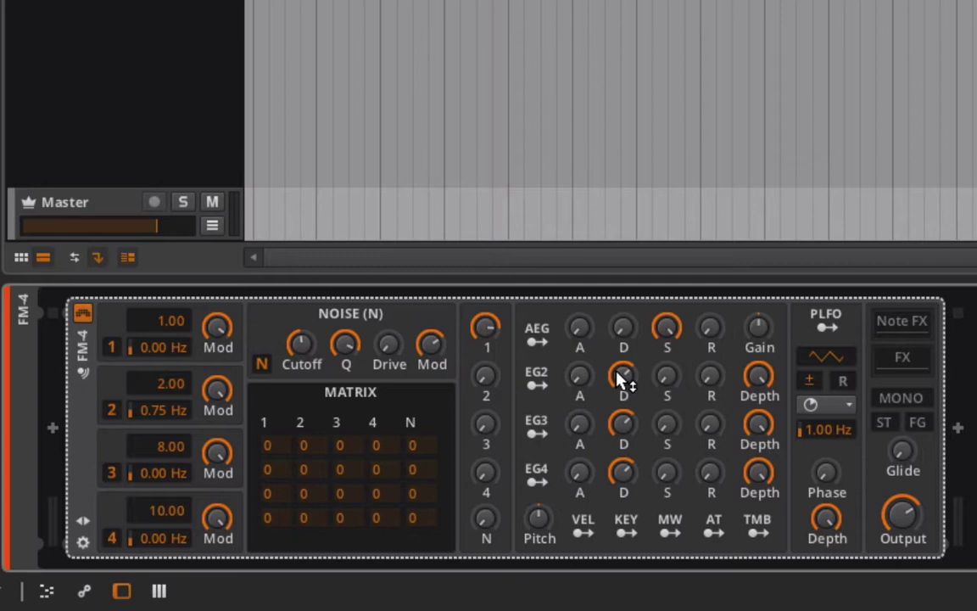
left_click_drag(623, 381, 623, 372)
double_click(624, 382)
double_click(624, 428)
double_click(624, 471)
Reset the Mod knobs of operators 1, 2, 3 and 4 to 0
left_click(216, 327)
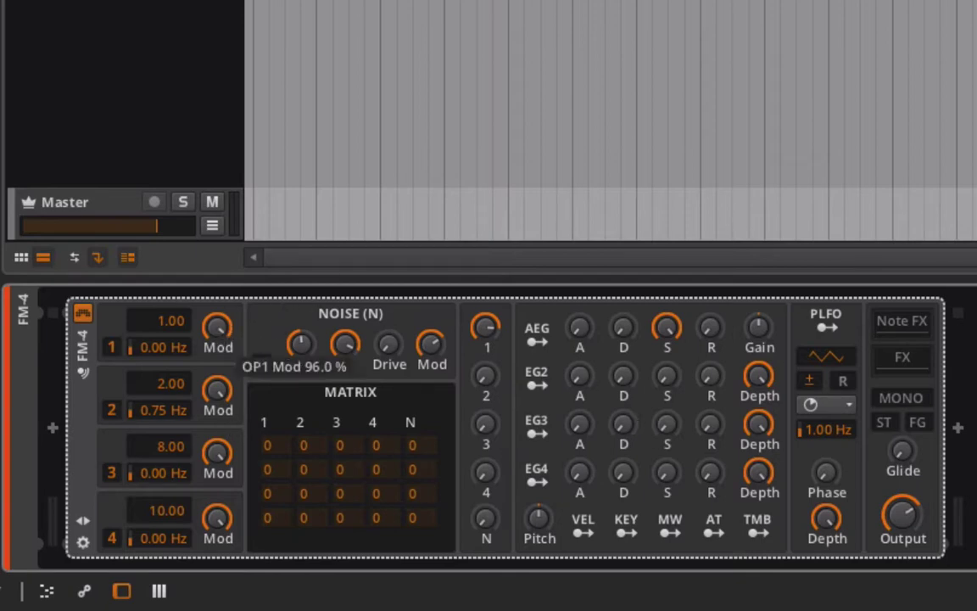
double_click(216, 327)
double_click(217, 388)
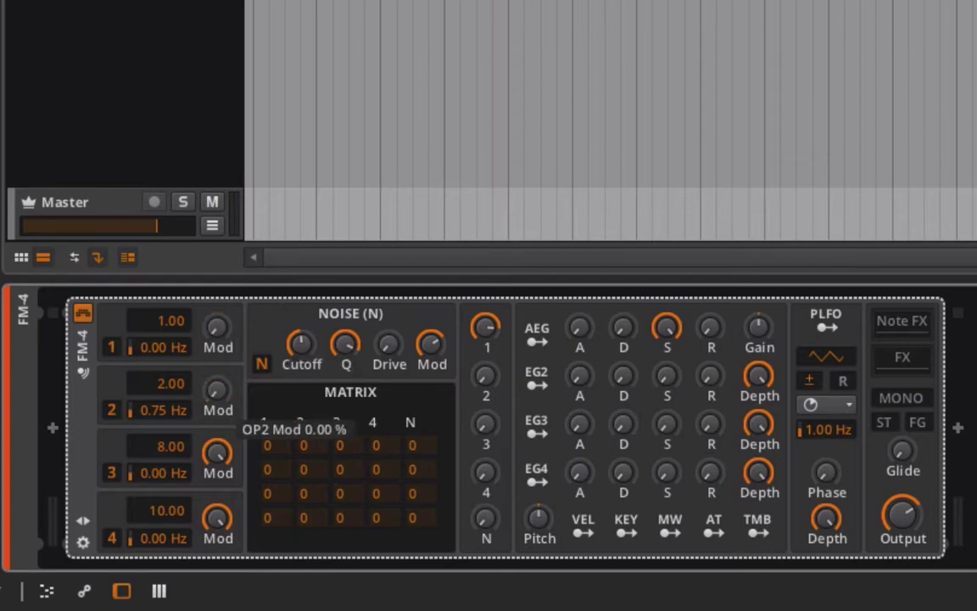
double_click(223, 475)
double_click(220, 514)
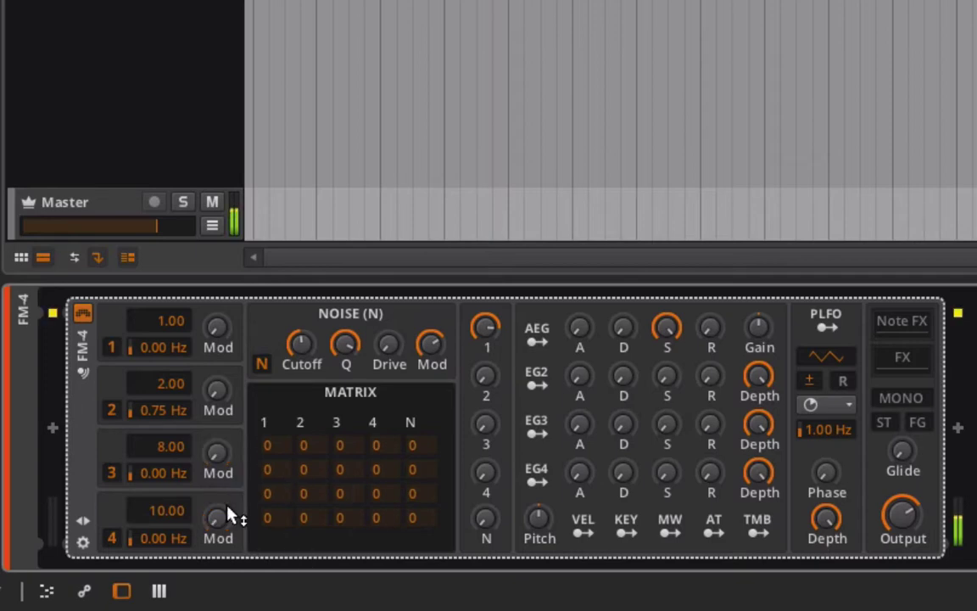
Open the noise cutoff fully, zero Q and Mod, mute noise, and bring operator 1 to about -0.87 dB
left_click(263, 368)
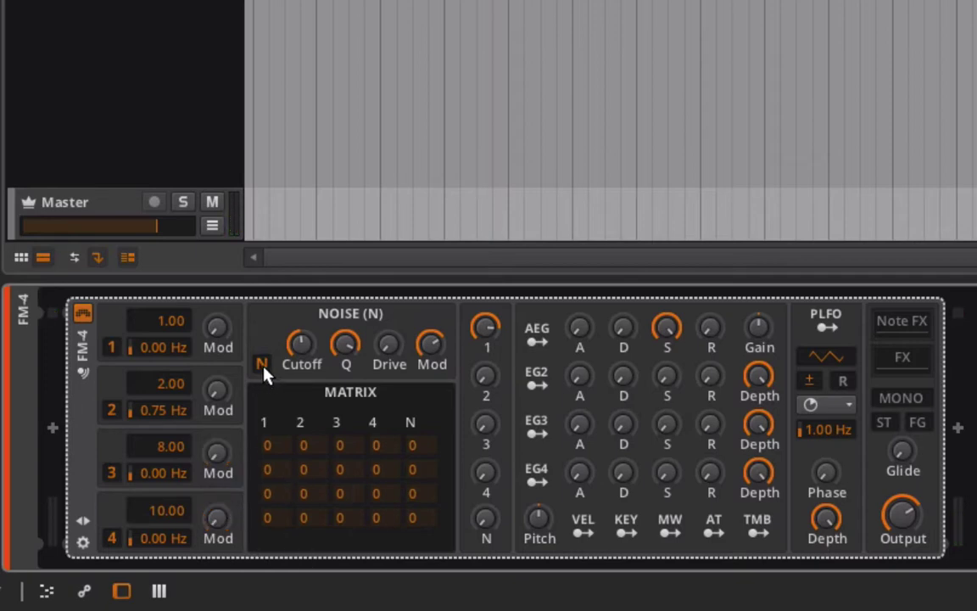
mouse_move(485, 517)
left_mouse_down()
mouse_move(485, 466)
mouse_move(490, 528)
left_mouse_up()
left_click_drag(301, 351, 301, 307)
left_click_drag(481, 330, 482, 366)
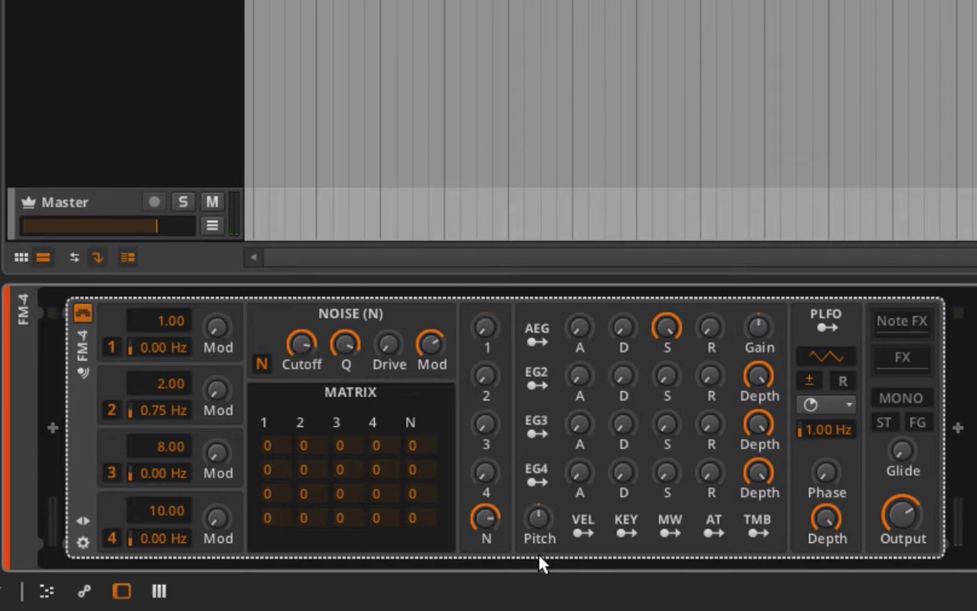
left_click_drag(489, 523, 492, 526)
left_click_drag(318, 369, 353, 374)
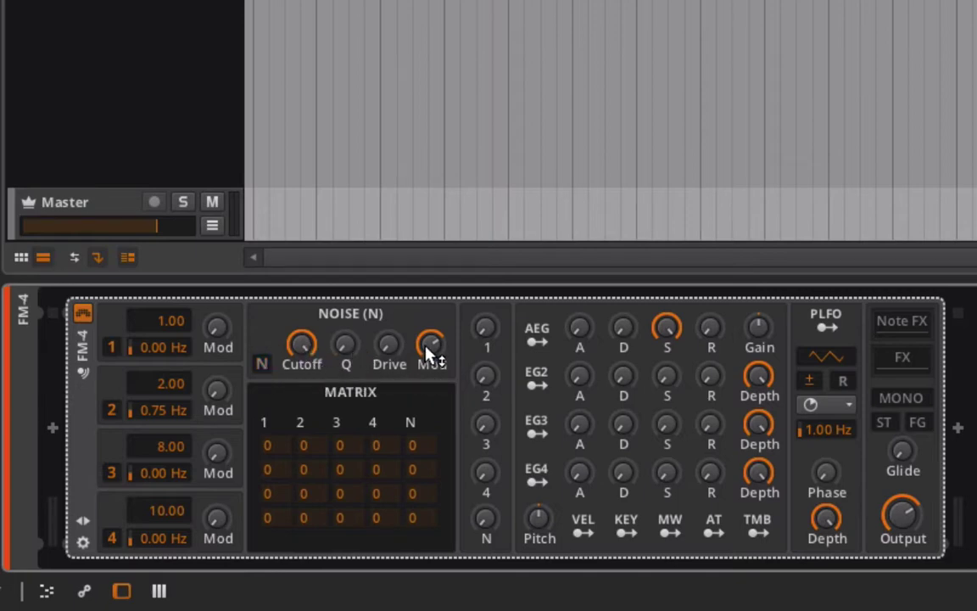
left_click_drag(407, 348, 407, 378)
mouse_move(497, 539)
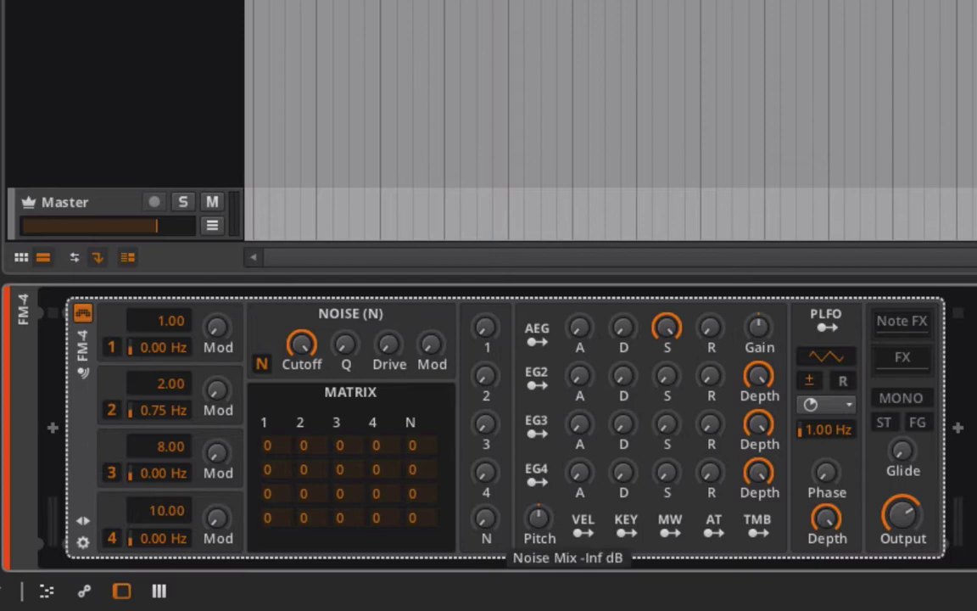
mouse_move(485, 517)
left_mouse_down()
mouse_move(485, 500)
mouse_move(485, 508)
left_mouse_up()
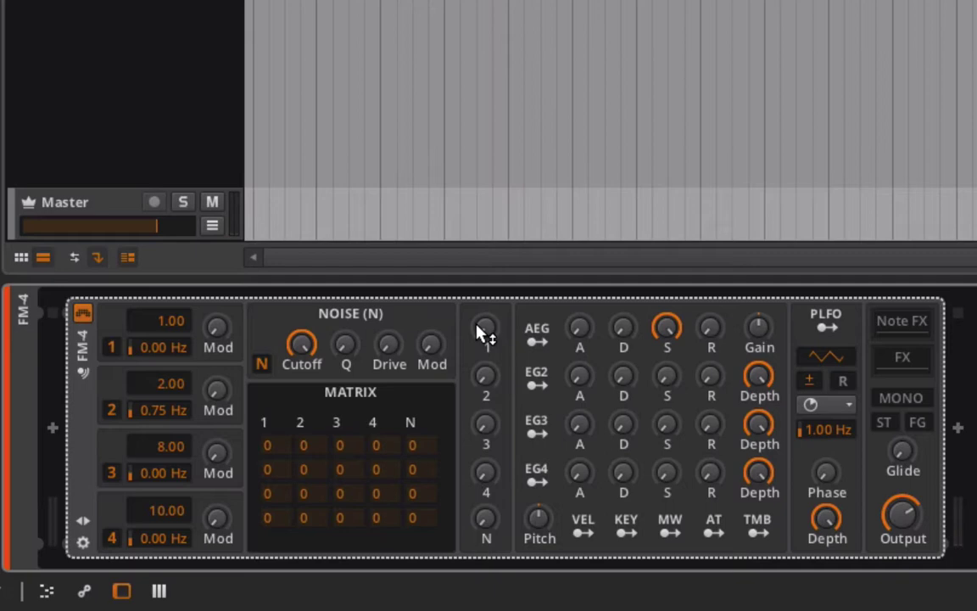
mouse_move(485, 331)
left_mouse_down()
mouse_move(485, 310)
mouse_move(481, 333)
left_mouse_up()
Set operator 2's ratio to 0.00 and its frequency offset to 0.00 Hz
double_click(165, 390)
type("0")
key("Return")
double_click(167, 415)
type("0")
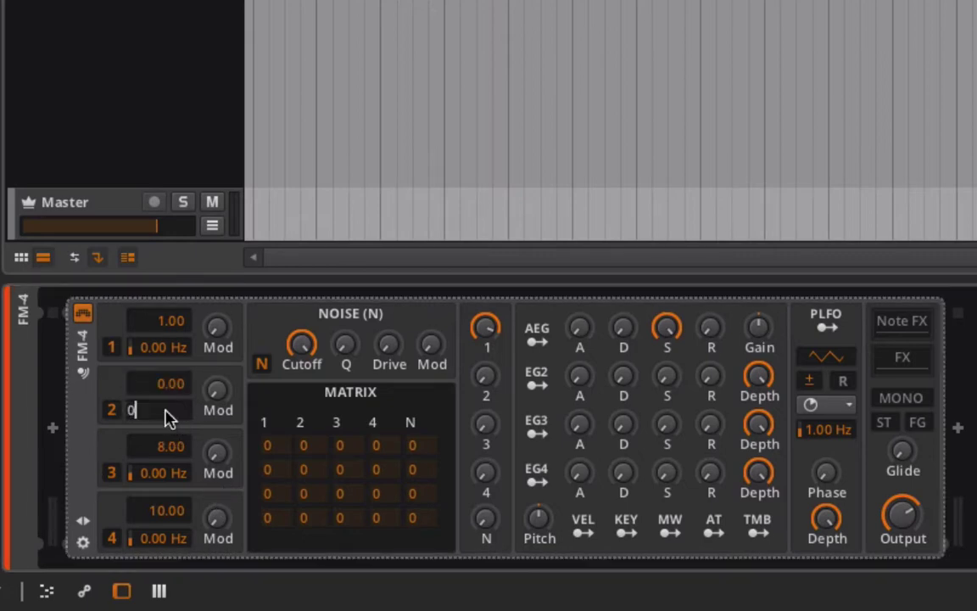
key("Return")
Enter 0 as the ratio for operators 3, 4 and 1
double_click(167, 447)
type("0")
key("Return")
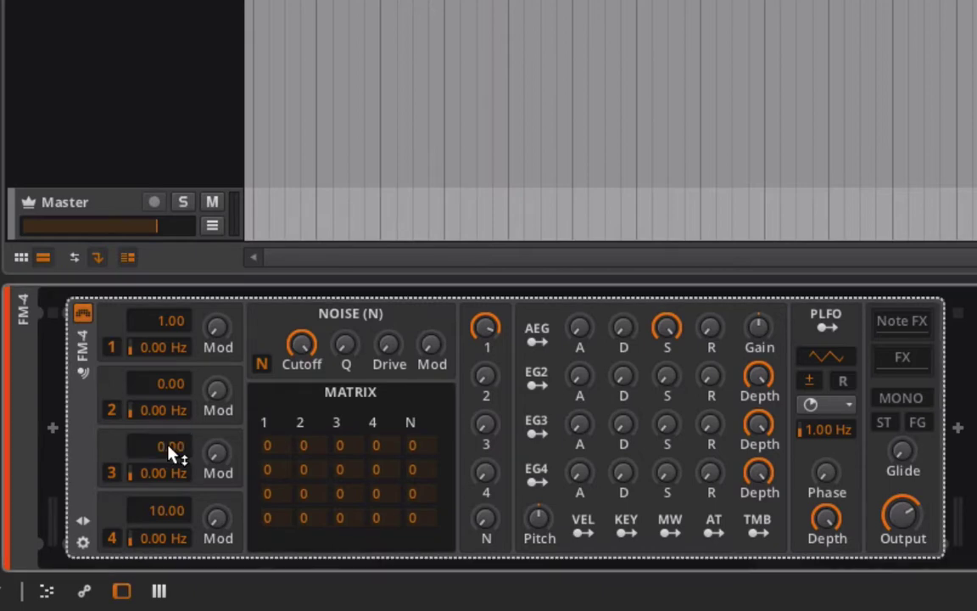
double_click(169, 509)
type("0")
key("Return")
double_click(169, 320)
type("0")
key("Return")
Nudge operator 1's ratio up to 1.00, then return it to 0.00
left_click_drag(166, 327, 165, 309)
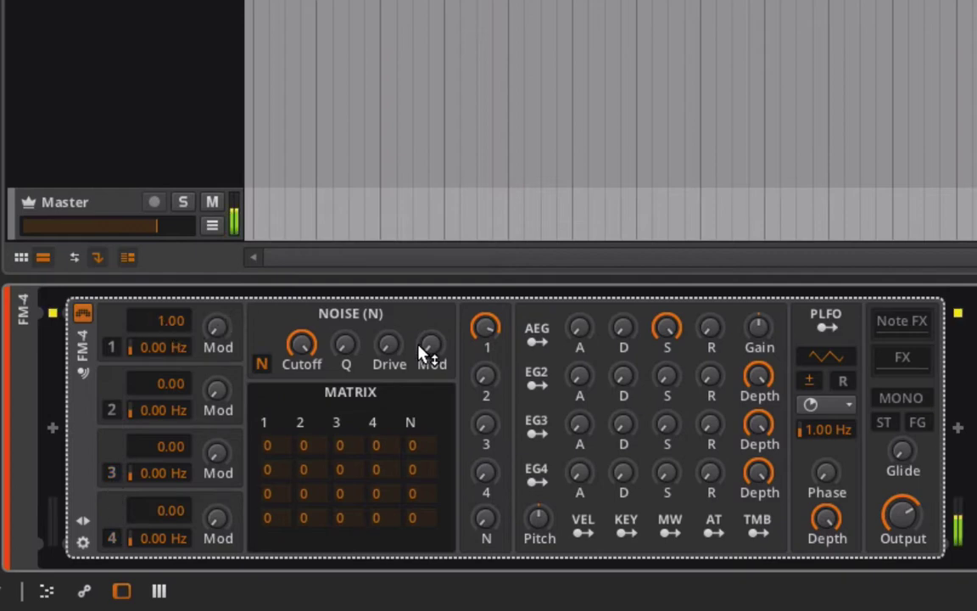
left_click_drag(170, 327, 170, 343)
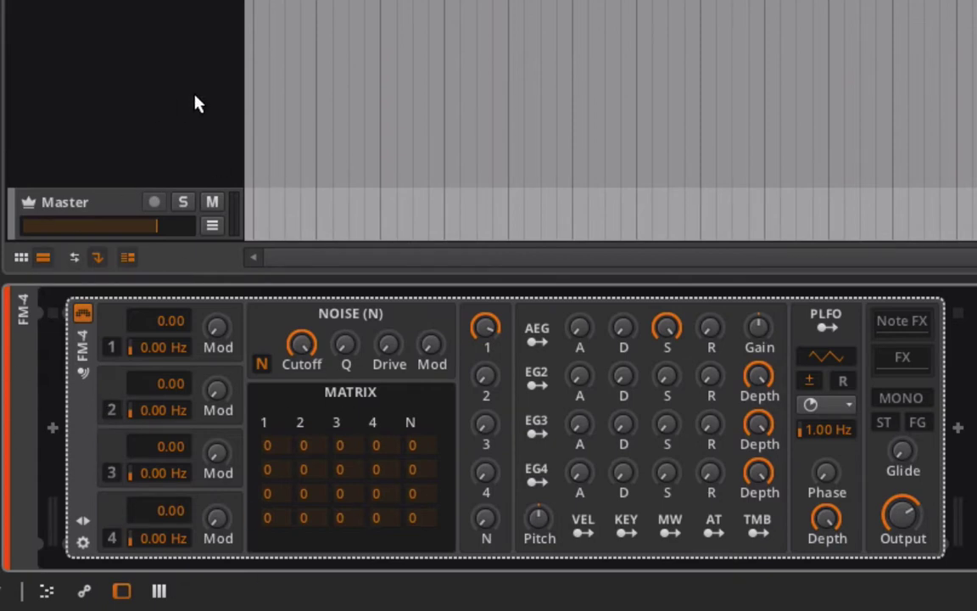
mouse_move(84, 607)
Save the FM-4 as a user preset named with the user's name followed by INIT
left_click(84, 521)
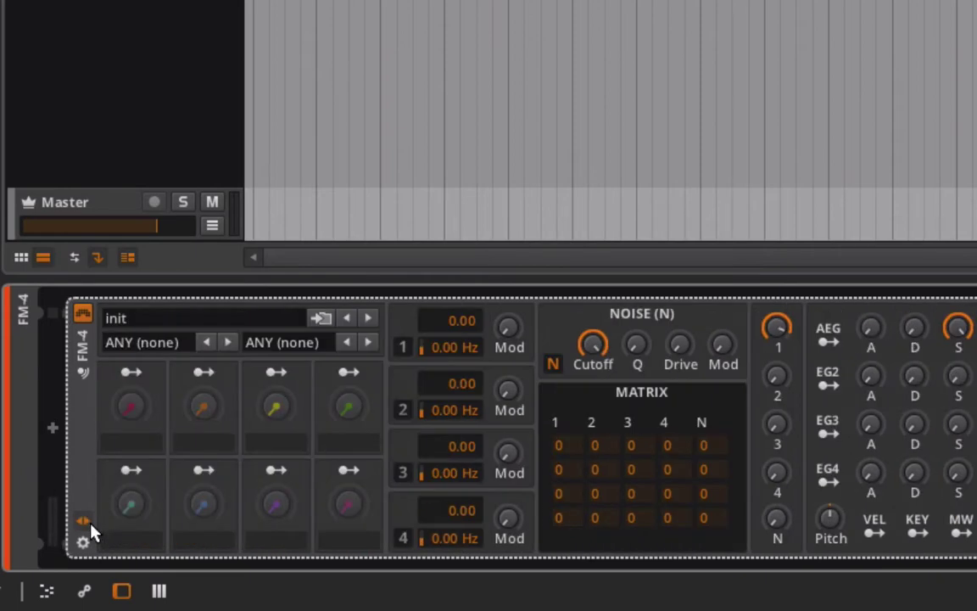
right_click(328, 311)
left_click(318, 321)
type("Brian")
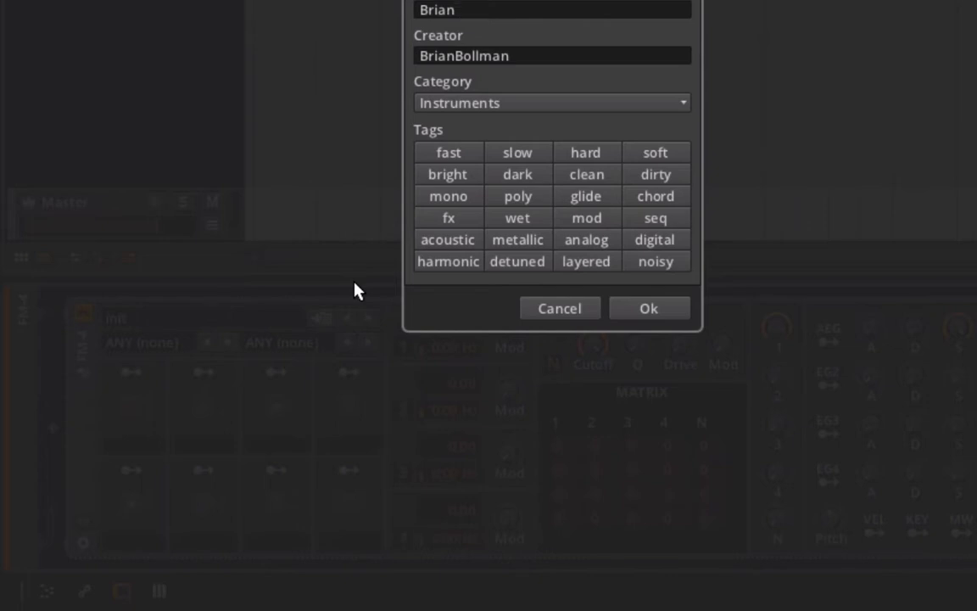
type(" INIT")
right_click(669, 304)
left_click(642, 310)
left_click(642, 310)
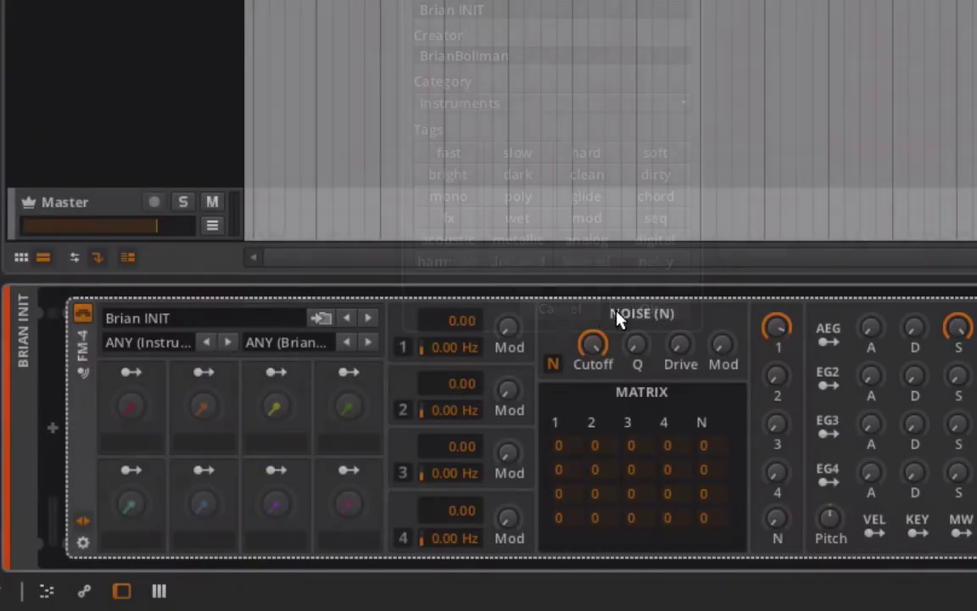
Delete the FM-4 and insert a fresh FM-4 synth on the track
key("Delete")
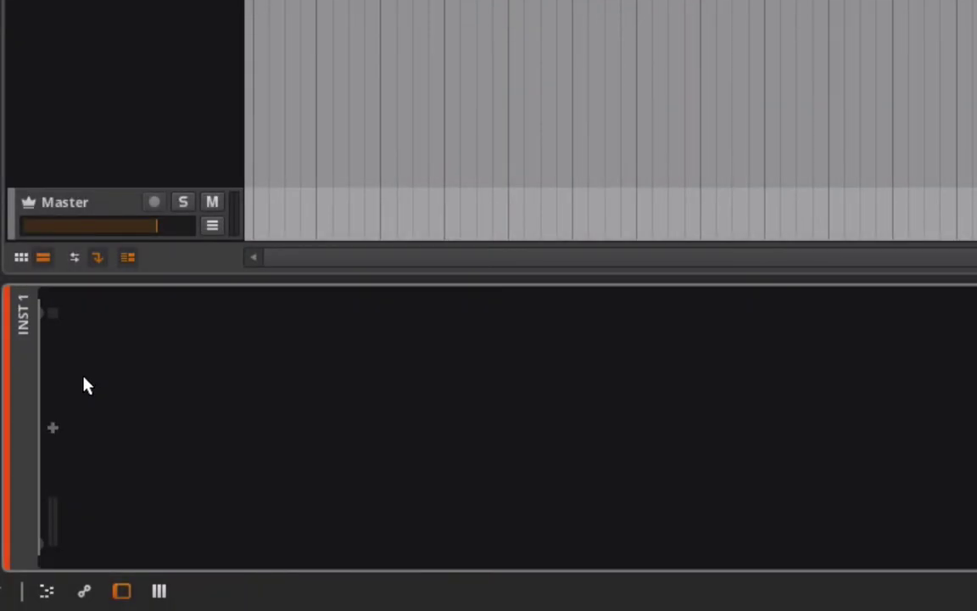
left_click(51, 428)
left_click(556, 422)
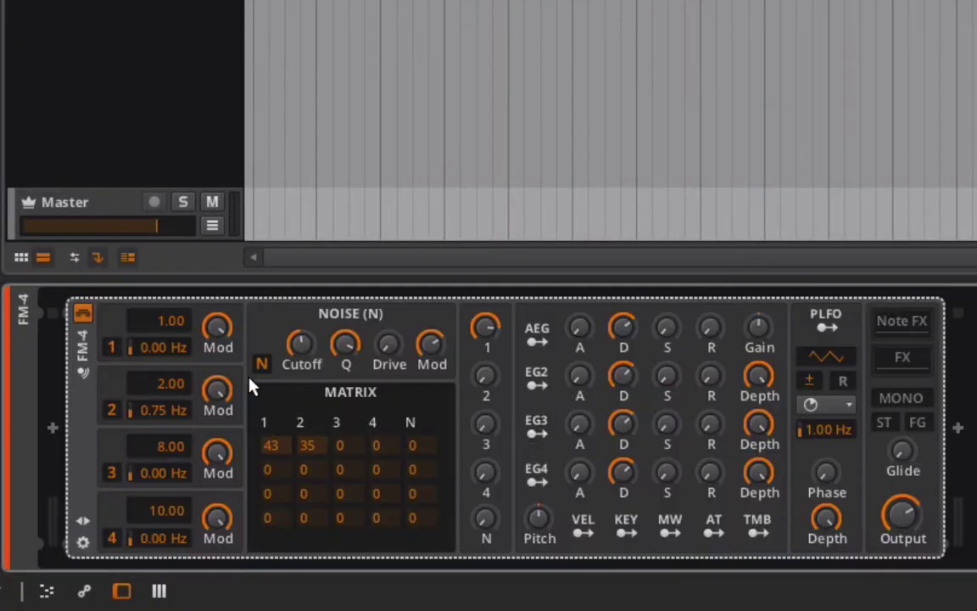
Load the saved user INIT preset onto the new FM-4 and collapse the preset panel
right_click(72, 517)
left_click(83, 520)
left_click(82, 520)
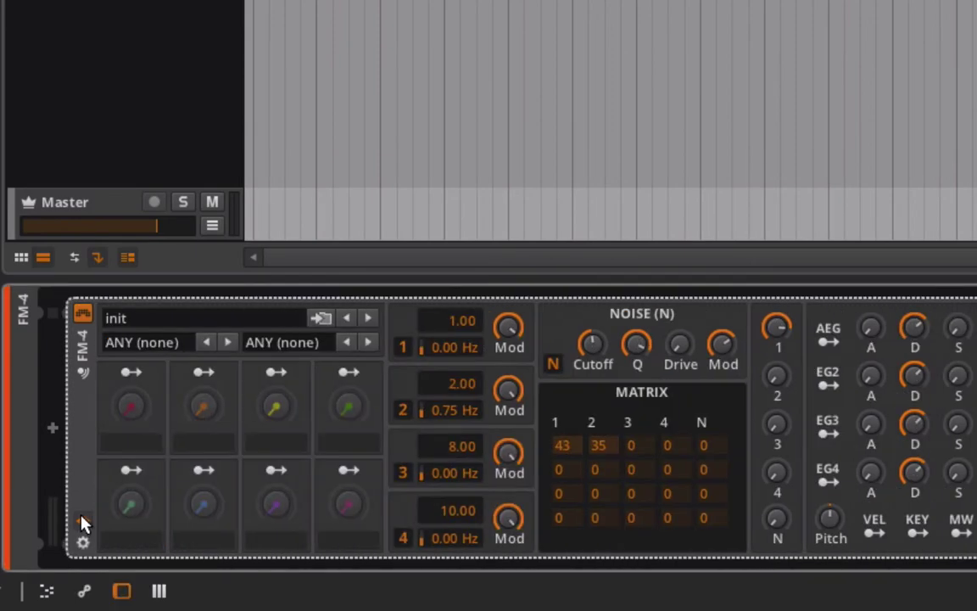
left_click(157, 317)
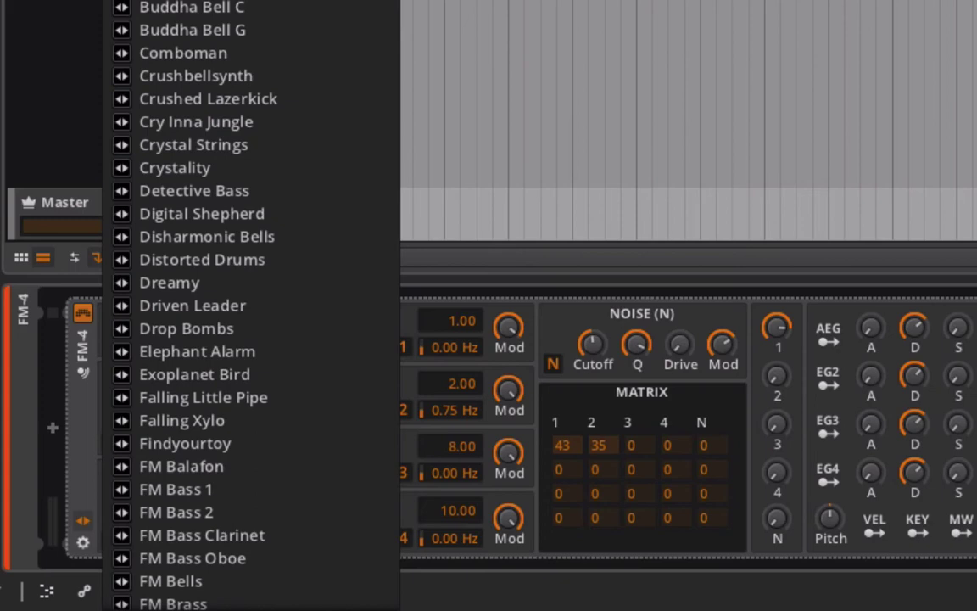
key("Escape")
left_click(84, 518)
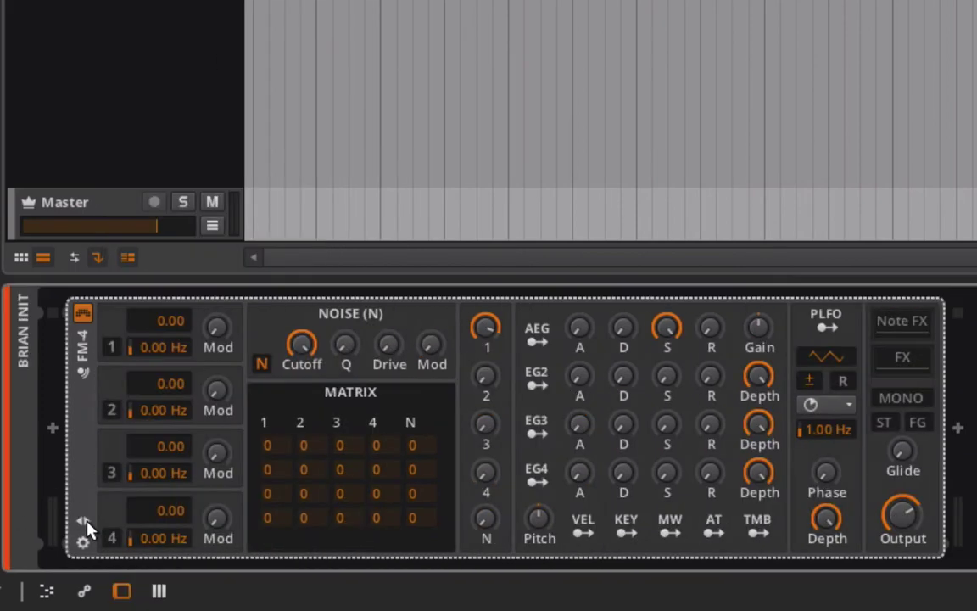